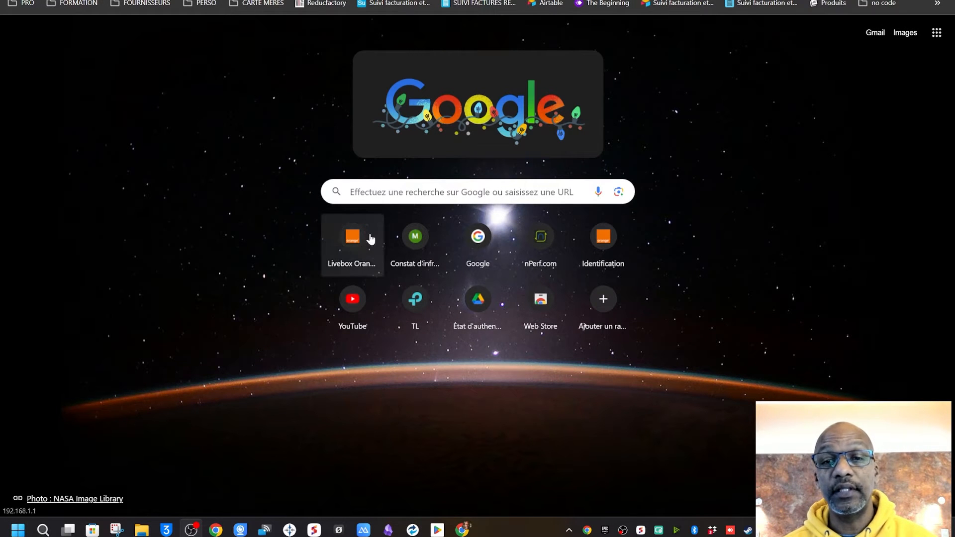
Step: Search Google for renamer and open the den4b.com ReNamer product page from the results
click(385, 197)
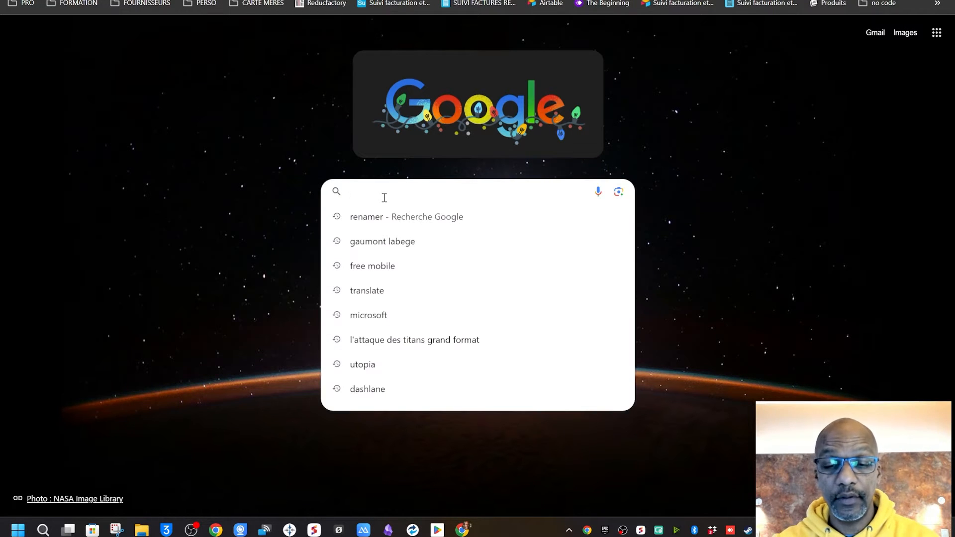
text(renamer)
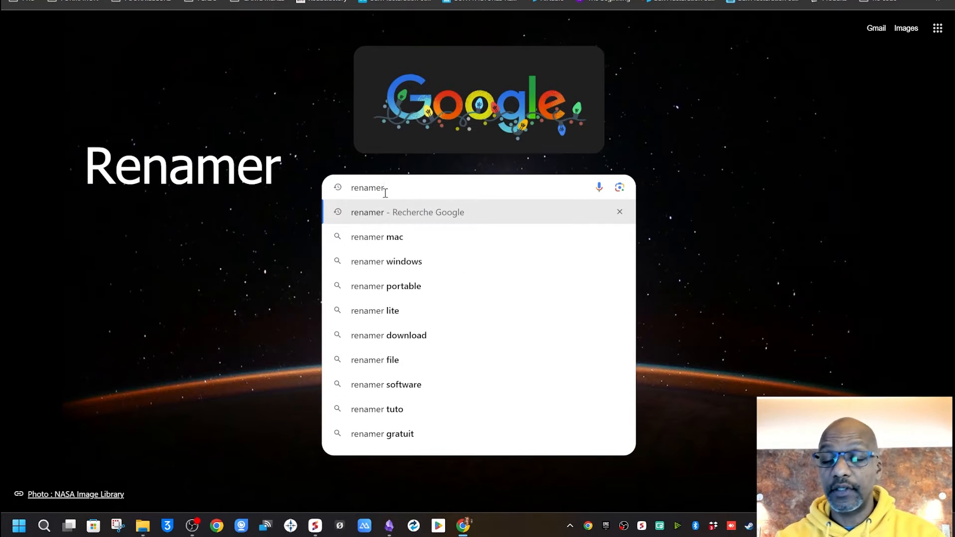
key(Return)
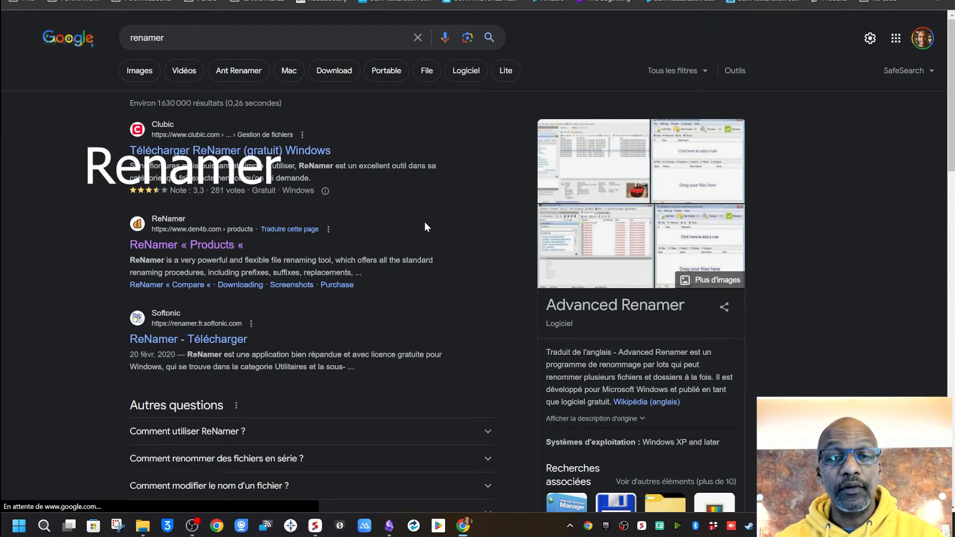
click(175, 247)
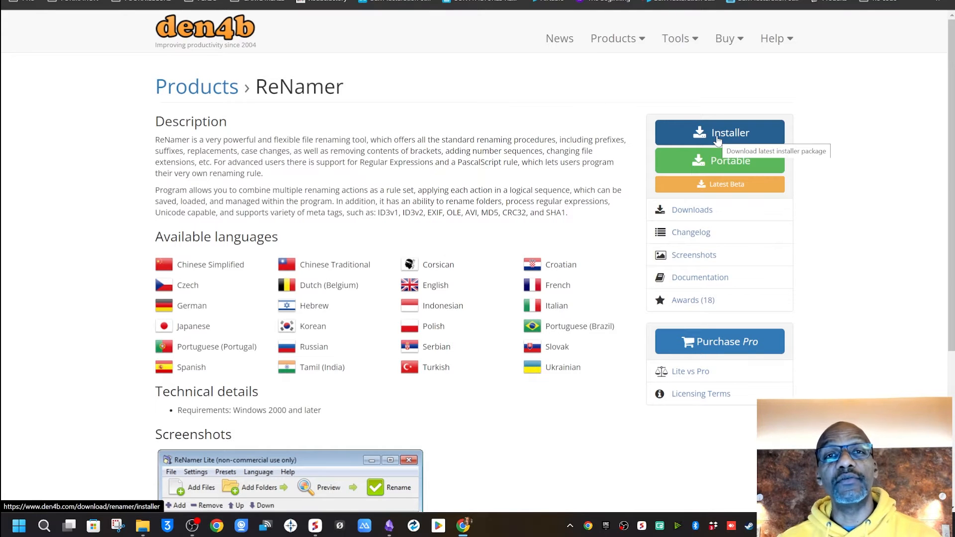
Step: Download the portable ReNamer package and extract all of renamer-7.5.zip to the suggested folder in Downloads
click(699, 162)
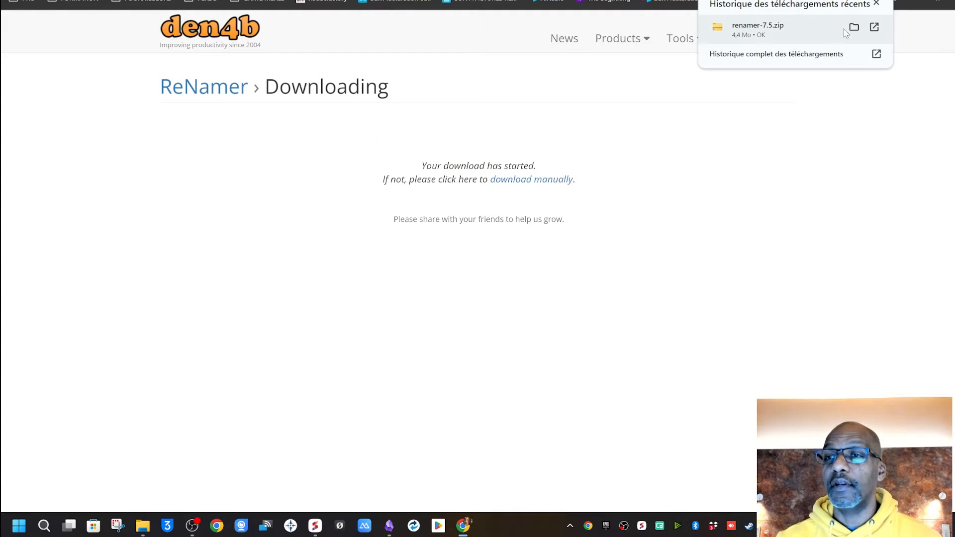
click(856, 29)
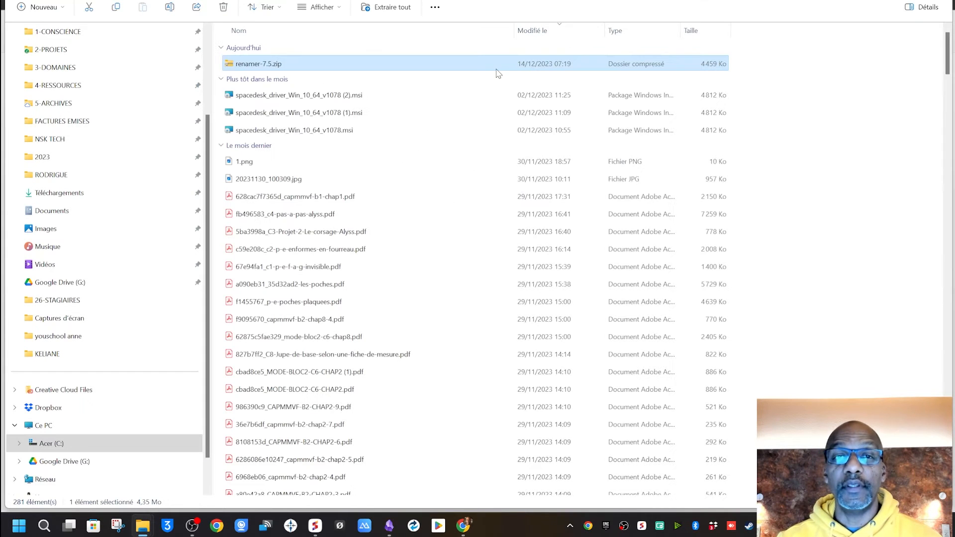
right_click(285, 65)
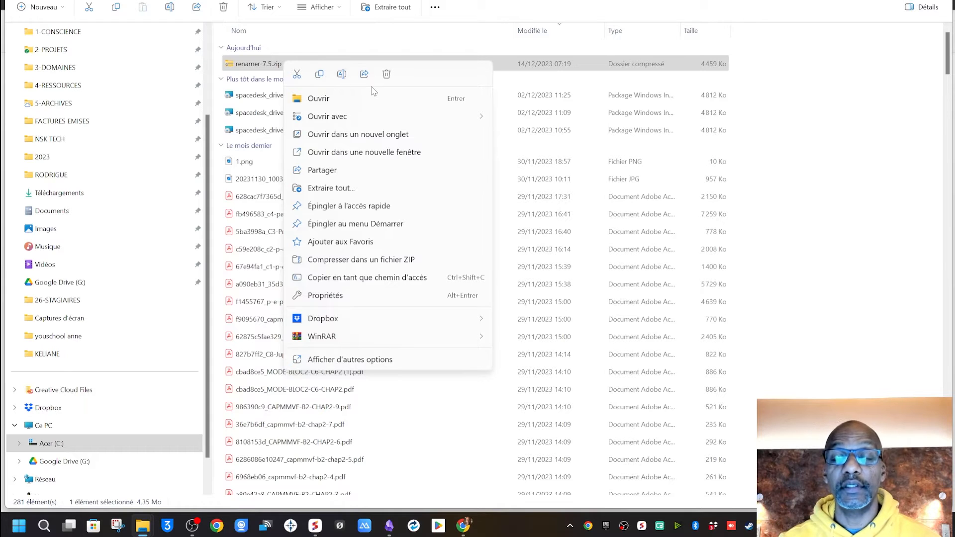
mouse_move(367, 122)
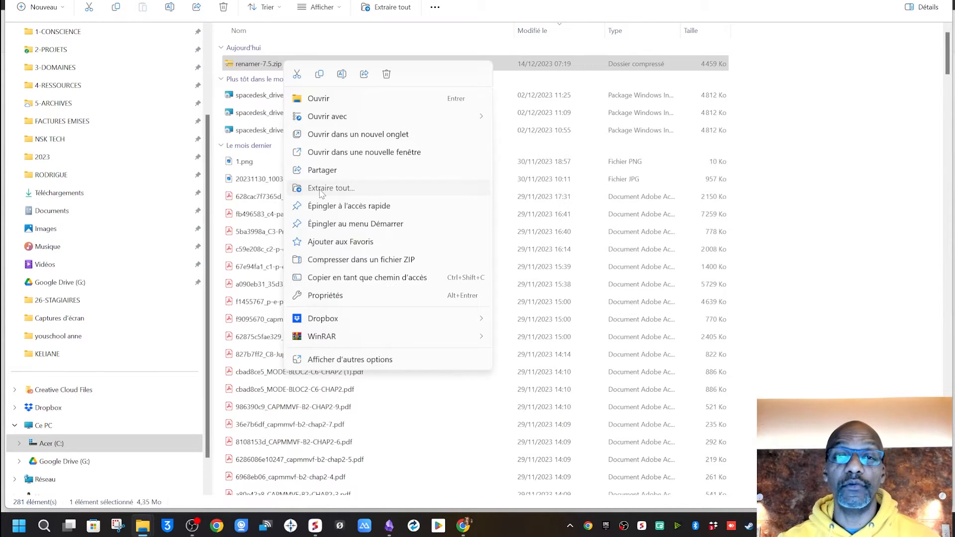
click(319, 193)
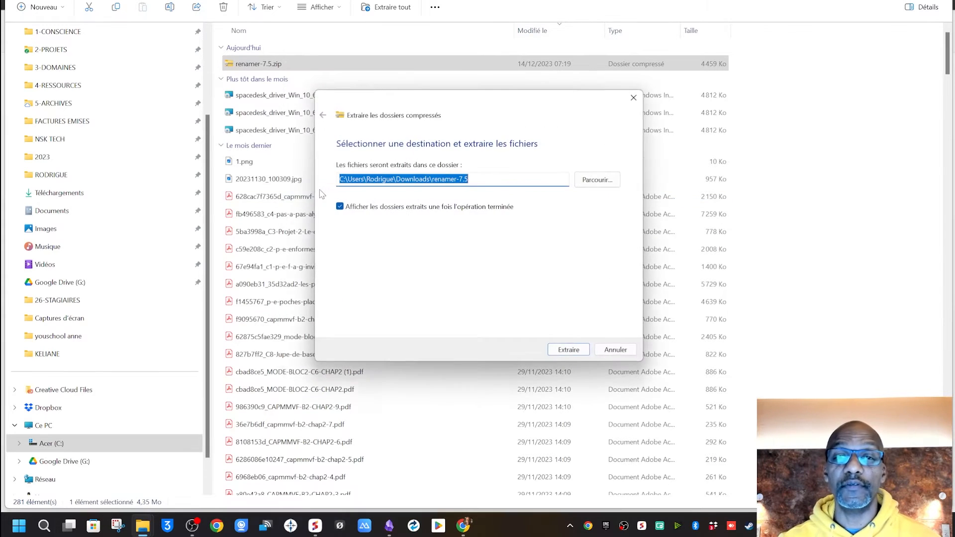
click(572, 351)
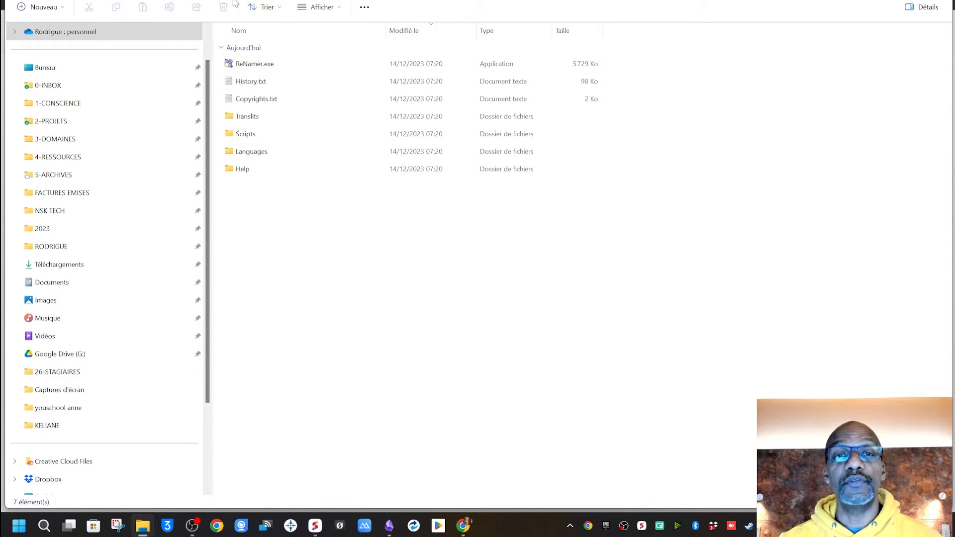
Step: Run ReNamer.exe from the extracted renamer-7.5 folder as administrator, accepting the terms of use and declining the quick guide
key(alt+Left)
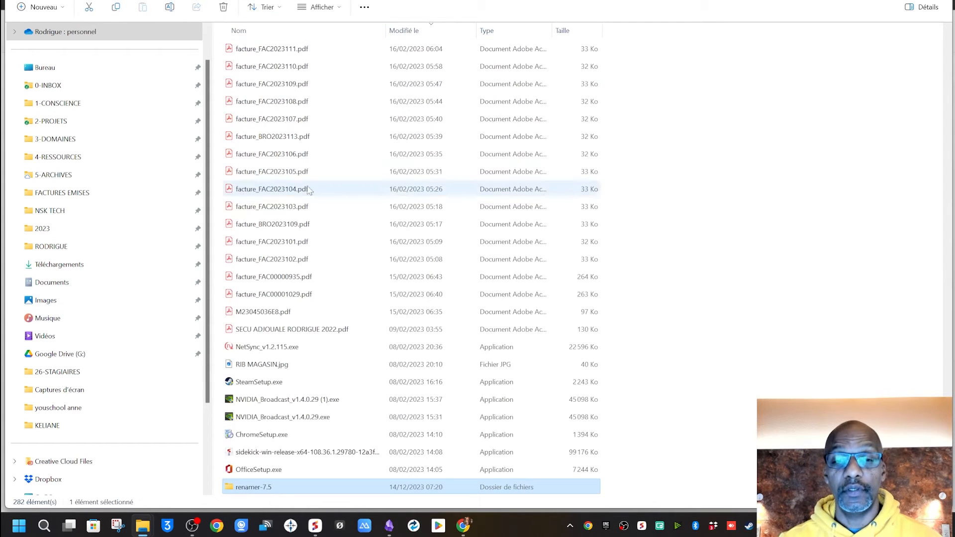
double_click(263, 491)
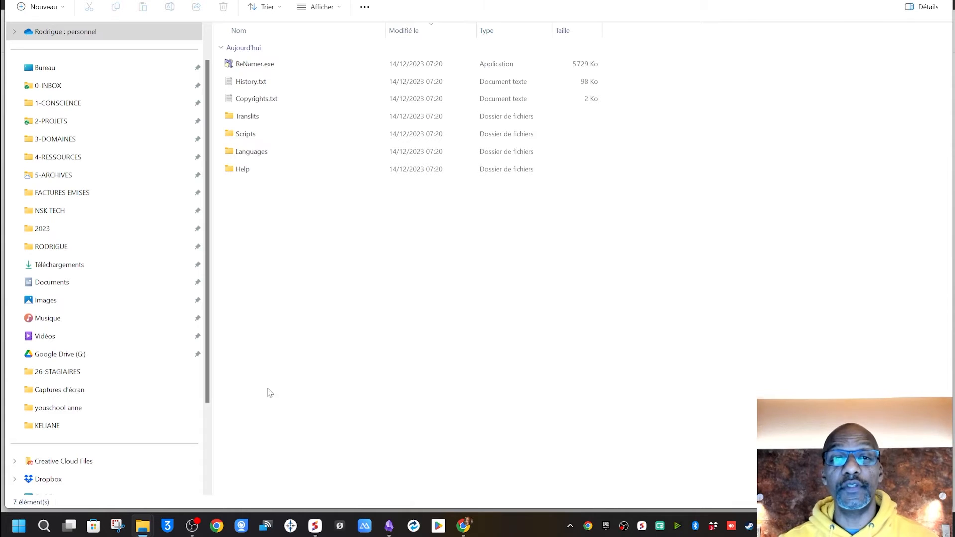
right_click(263, 69)
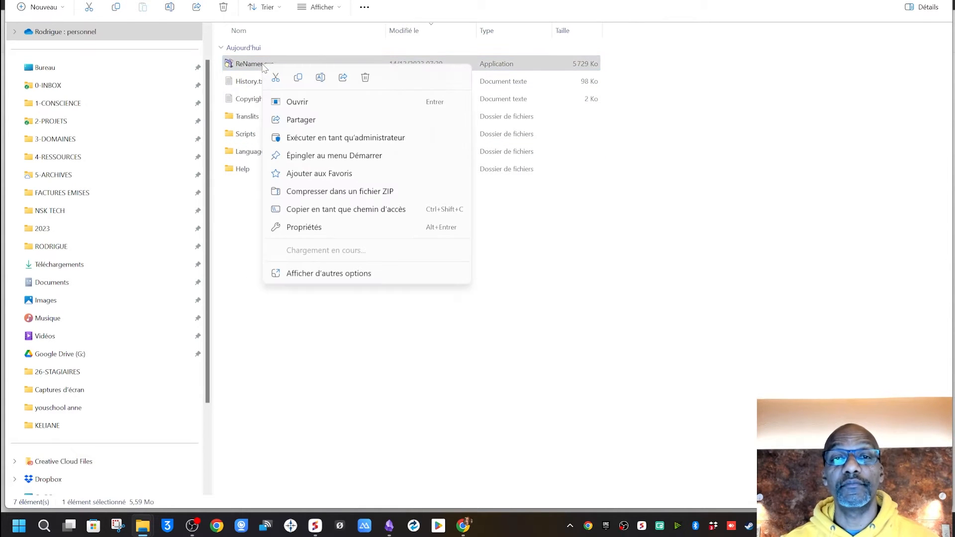
click(308, 139)
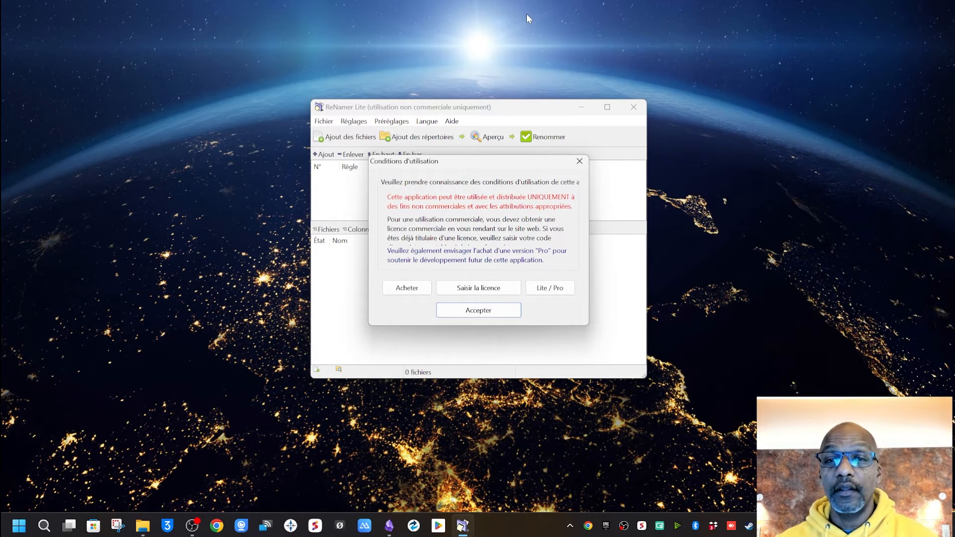
click(486, 316)
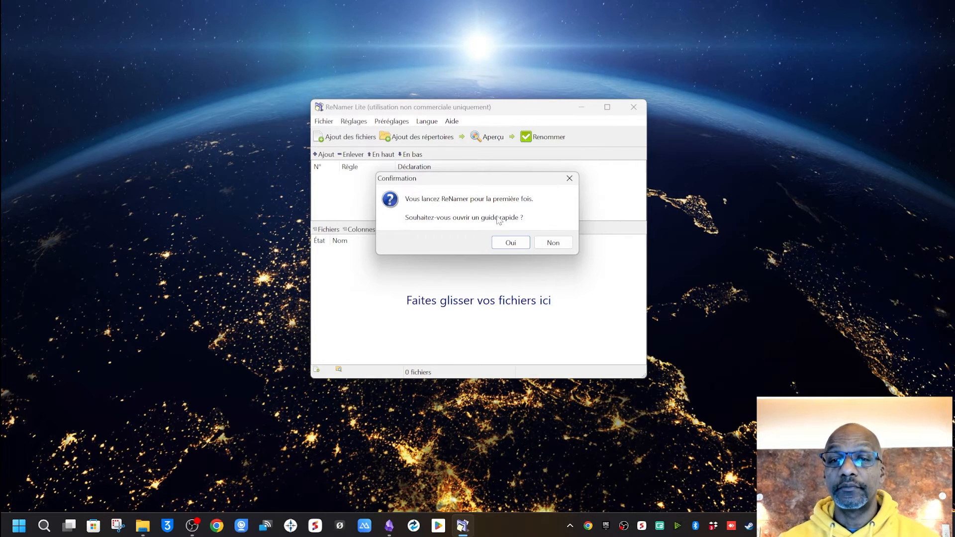
click(553, 243)
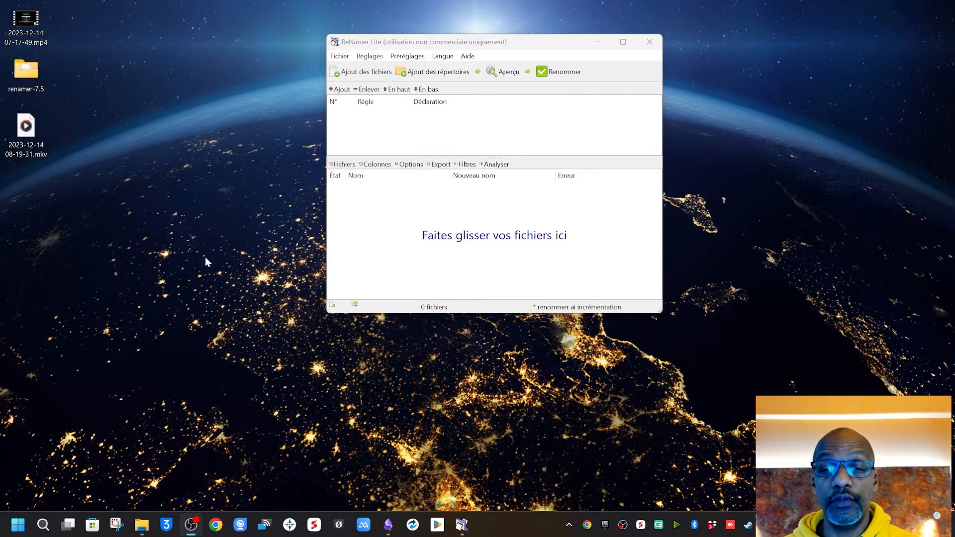
Step: Examine the image file names in the EXTRAIRE LES CONCEPTS folder and in its parent folder CONSCIENCE NUMERIQUE
click(142, 525)
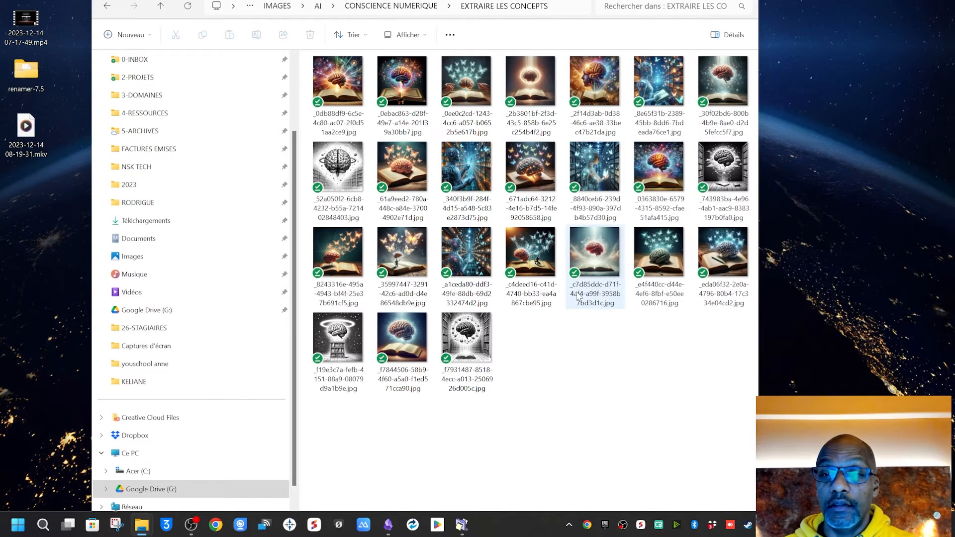
mouse_move(408, 316)
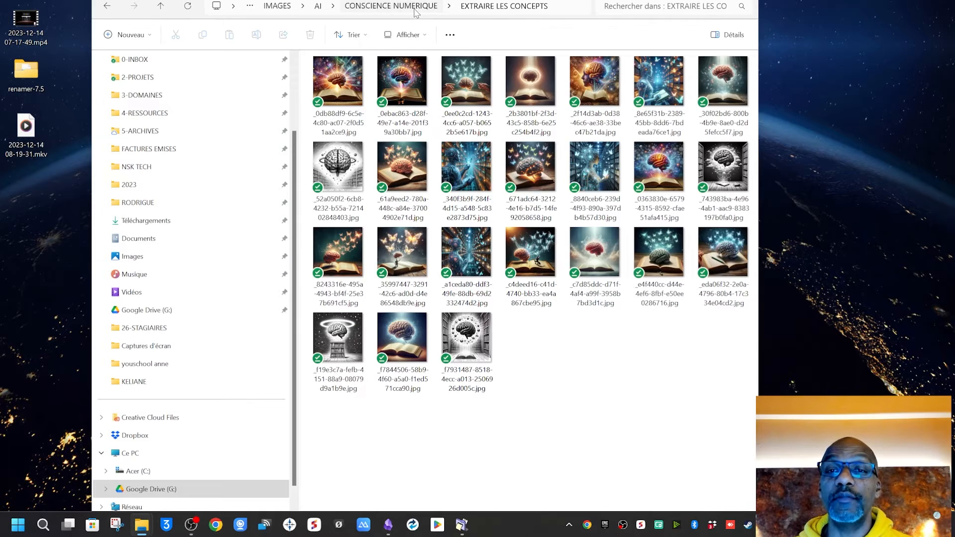
click(415, 10)
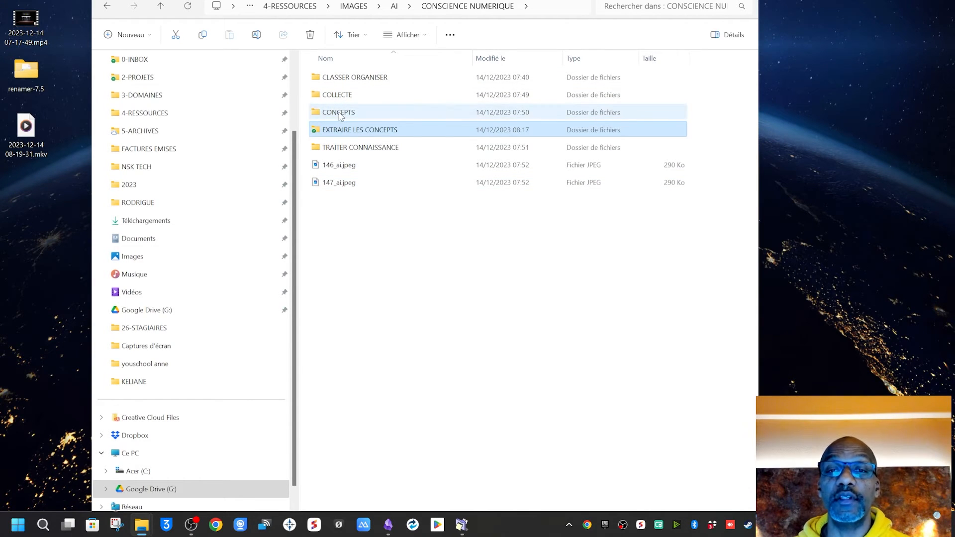
double_click(337, 134)
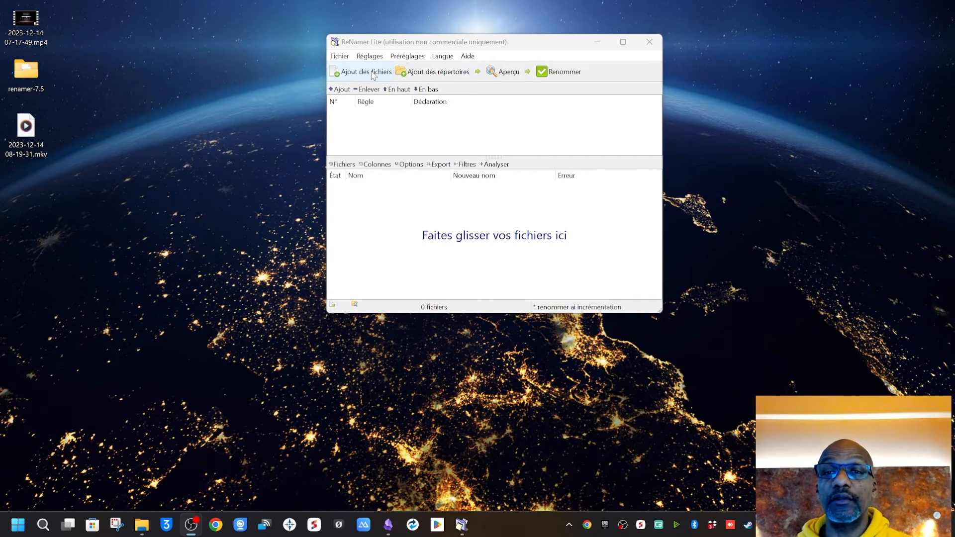
Step: Add the folder IMAGES > AI > CONSCIENCE NUMERIQUE > EXTRAIRE LES CONCEPTS to ReNamer and enlarge the window to show the full file list
click(426, 79)
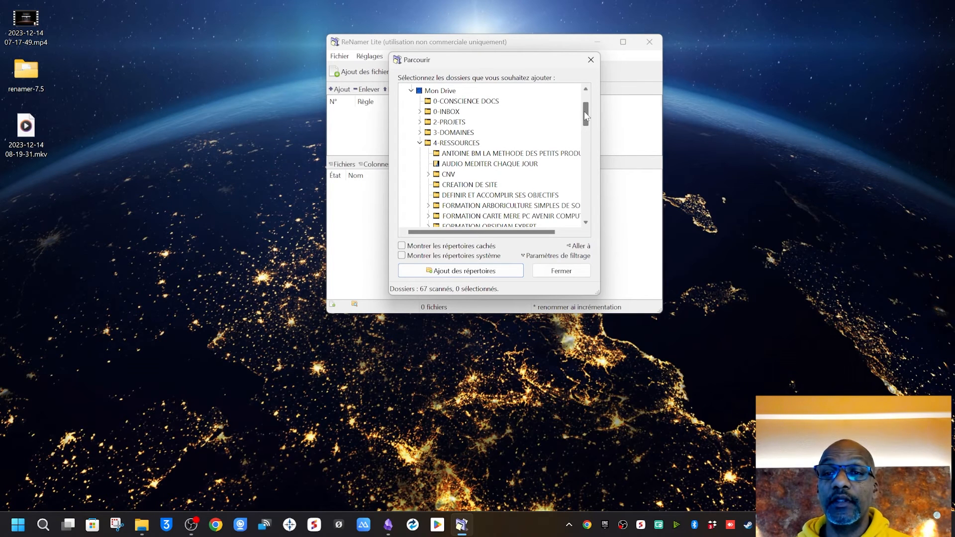
drag(585, 115, 585, 142)
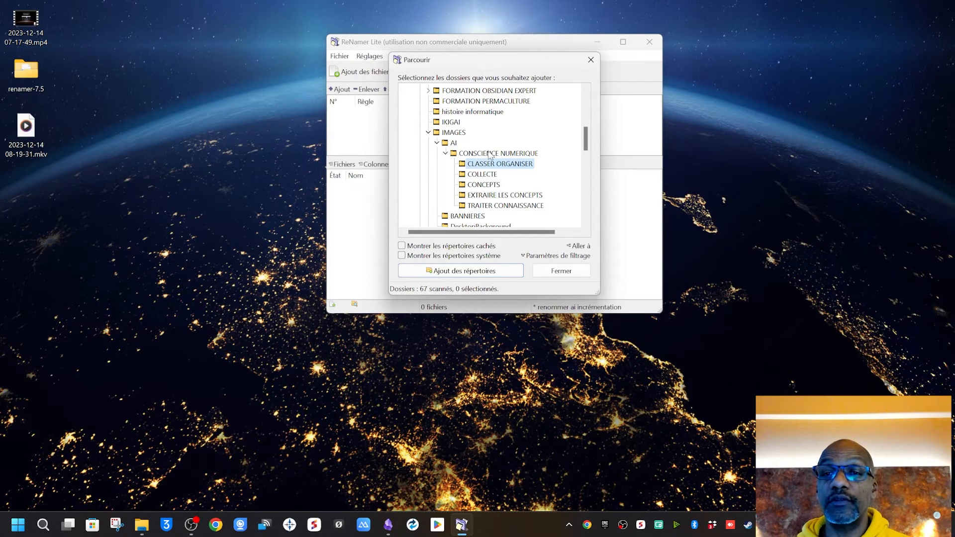
click(473, 196)
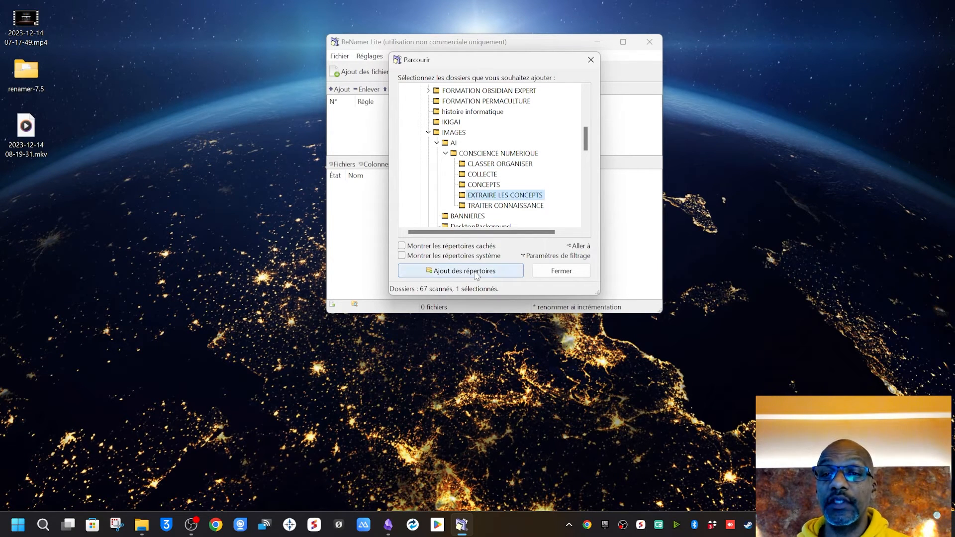
click(476, 274)
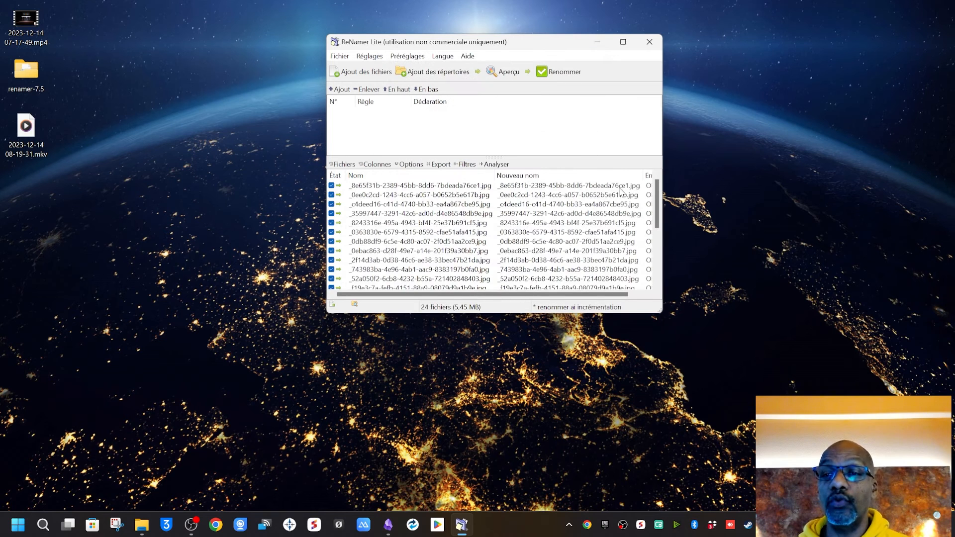
drag(661, 313, 819, 455)
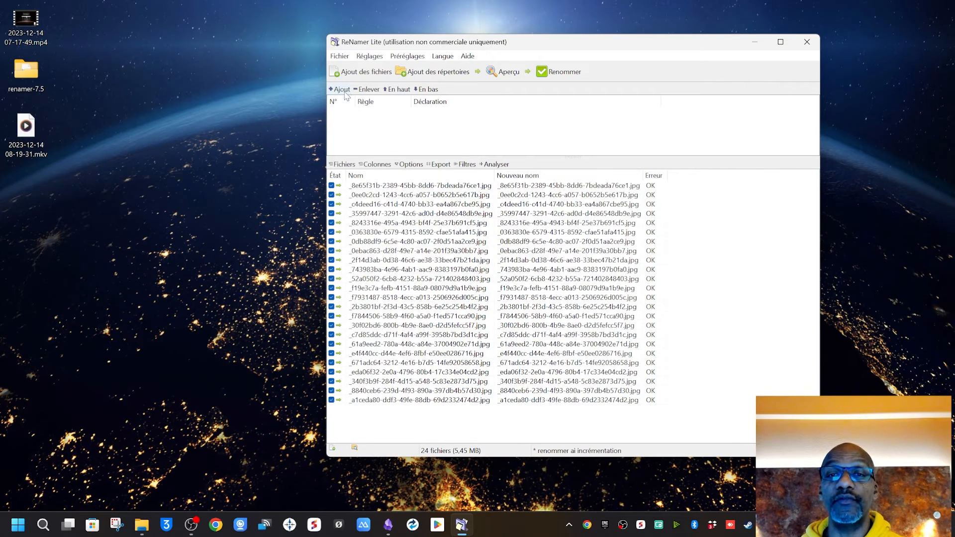
Step: Add a Sérialiser rule that numbers the files from index 148 with step 1, inserted as a prefix
click(338, 91)
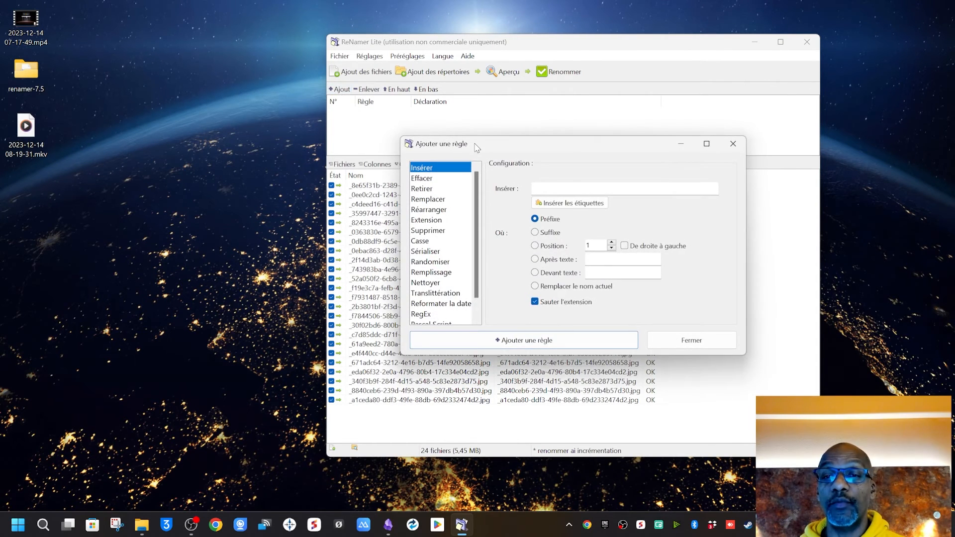
click(429, 179)
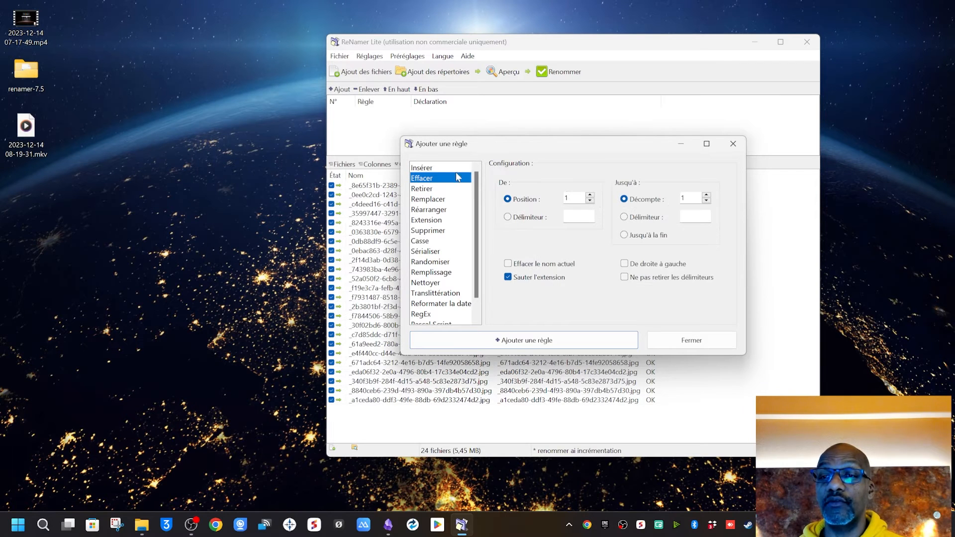
click(508, 264)
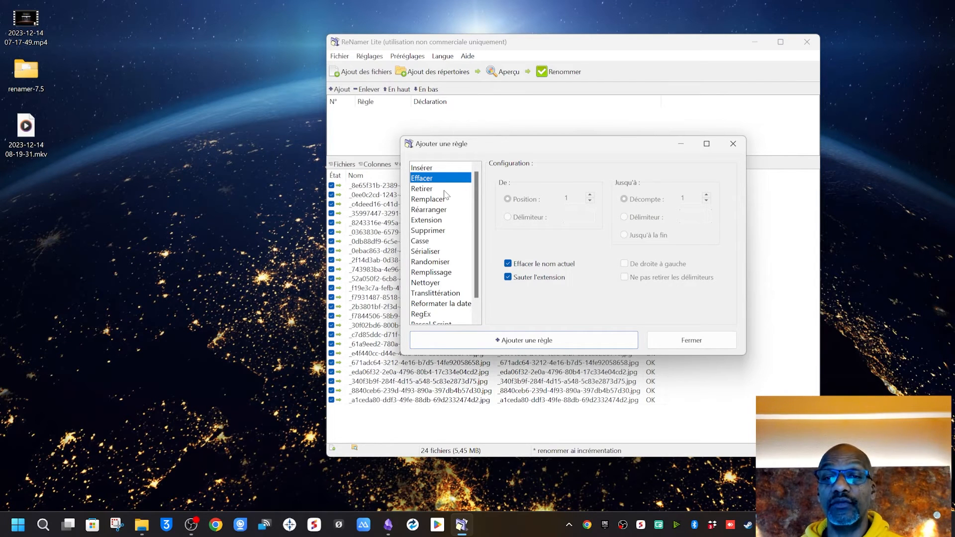
click(431, 252)
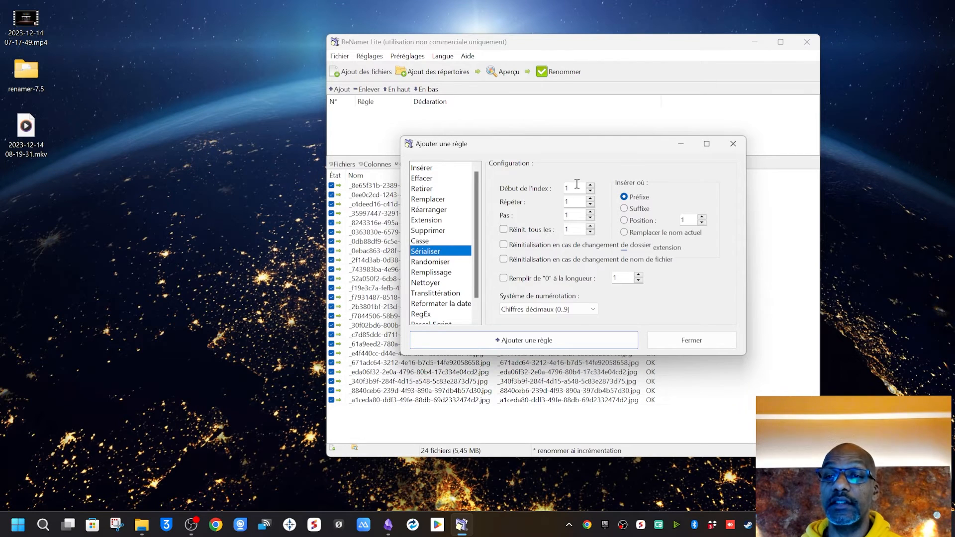
click(581, 190)
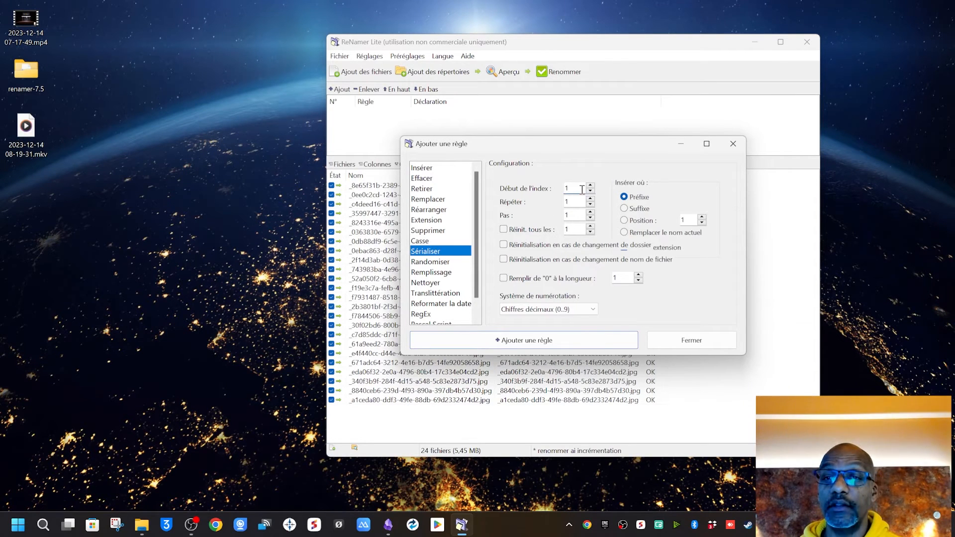
text(4)
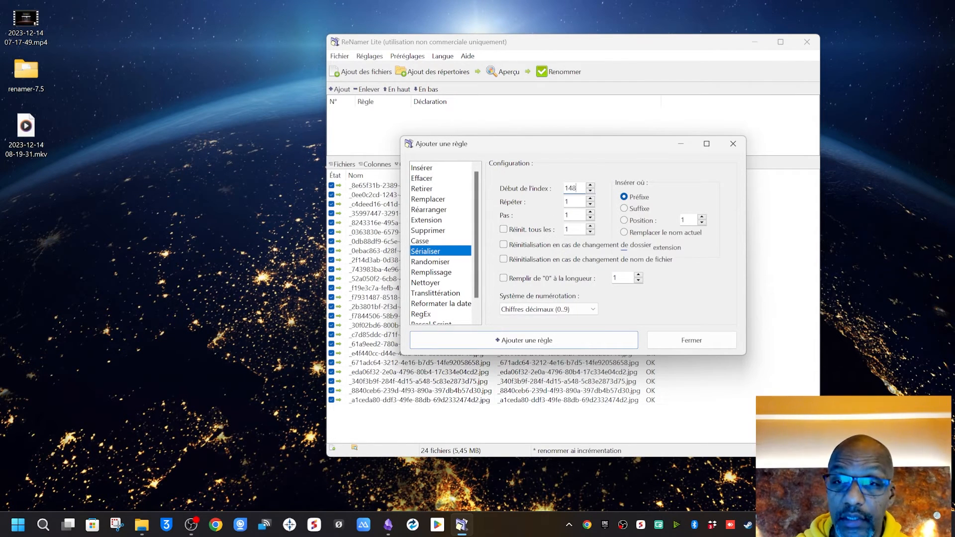
text(8)
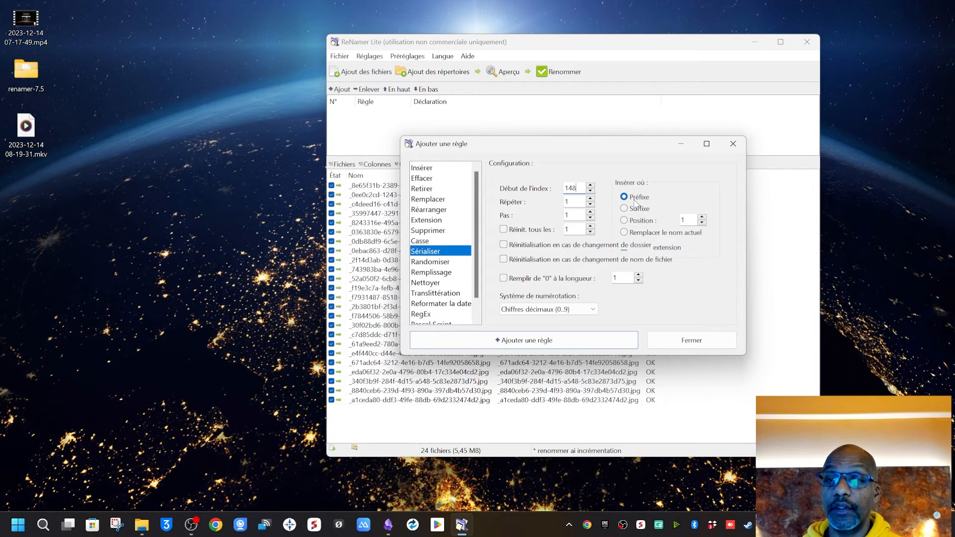
click(584, 341)
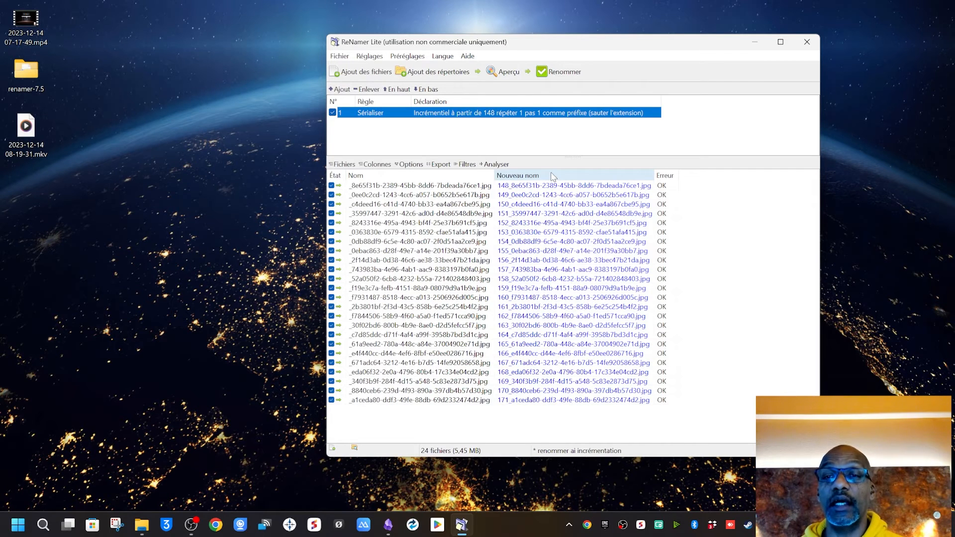
double_click(482, 116)
key(Escape)
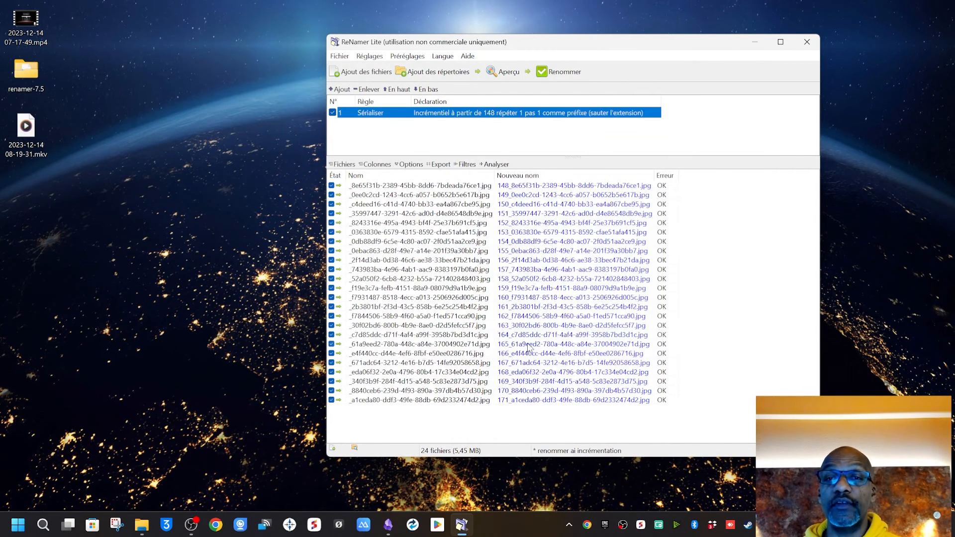
Step: Add an Effacer rule that deletes from the delimiter "_" through to the end of the name, skipping the extension
click(339, 92)
click(423, 179)
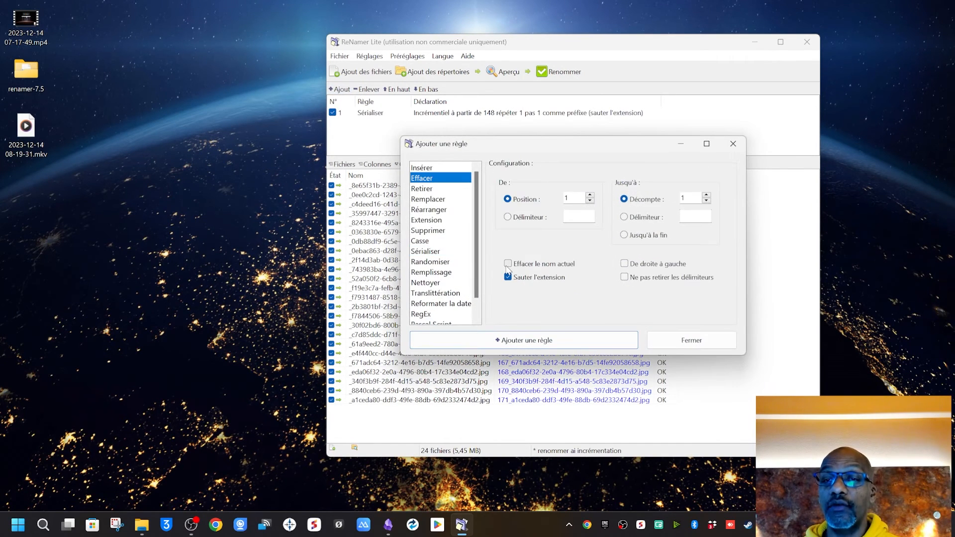
click(508, 218)
text(8)
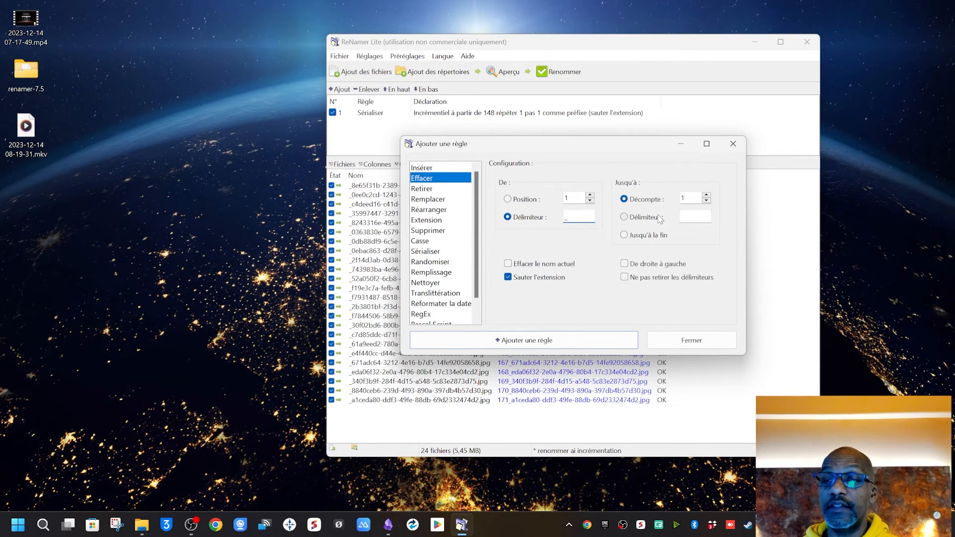
click(625, 237)
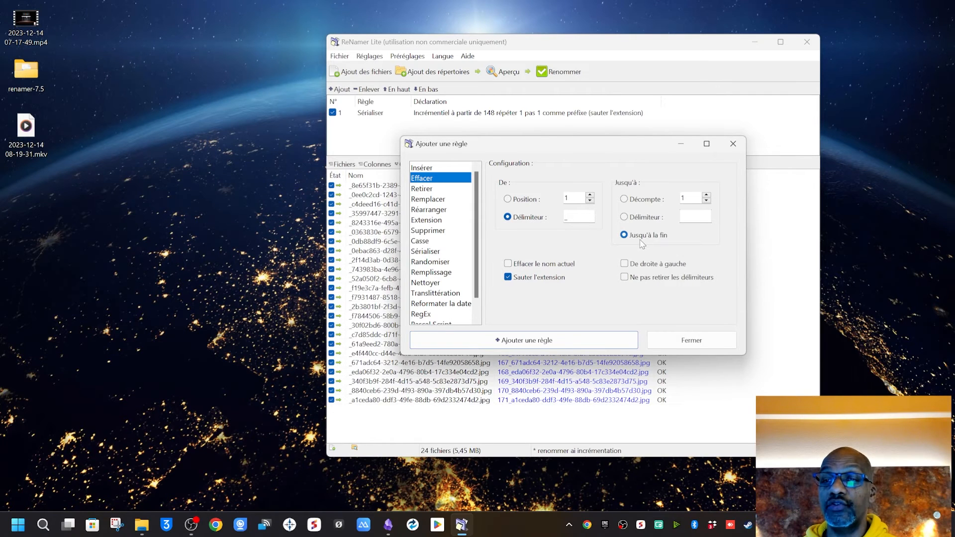
click(571, 345)
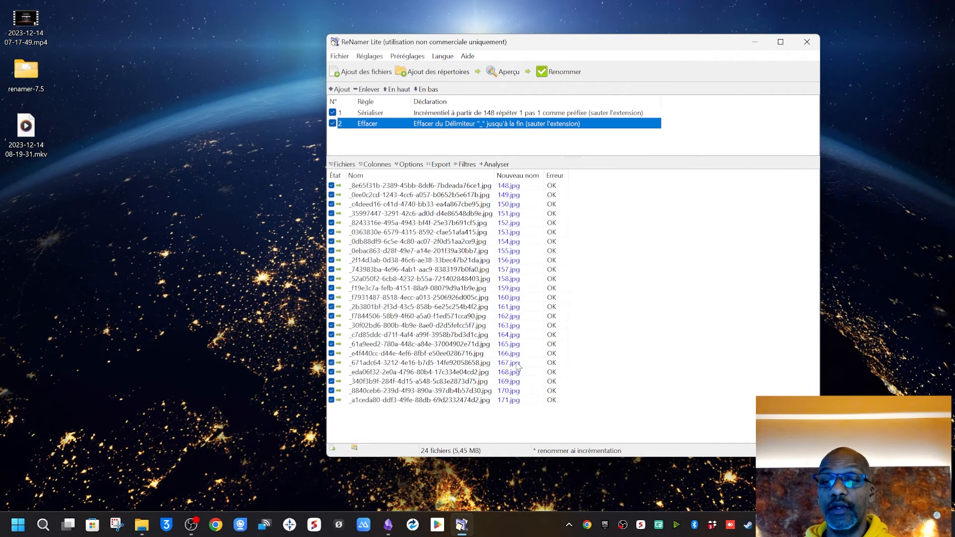
Step: Edit the Effacer rule so that it does not remove the delimiters, and save it
double_click(446, 125)
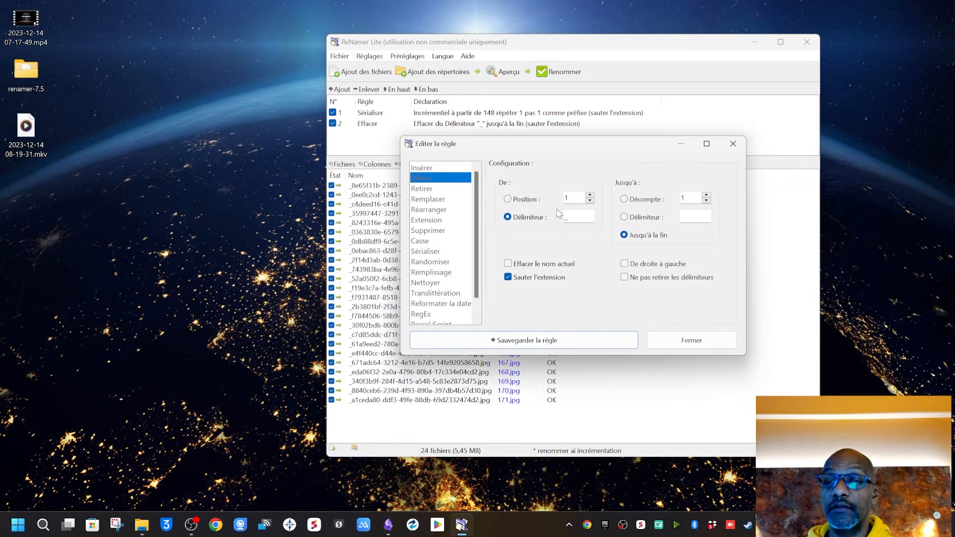
click(625, 277)
click(575, 340)
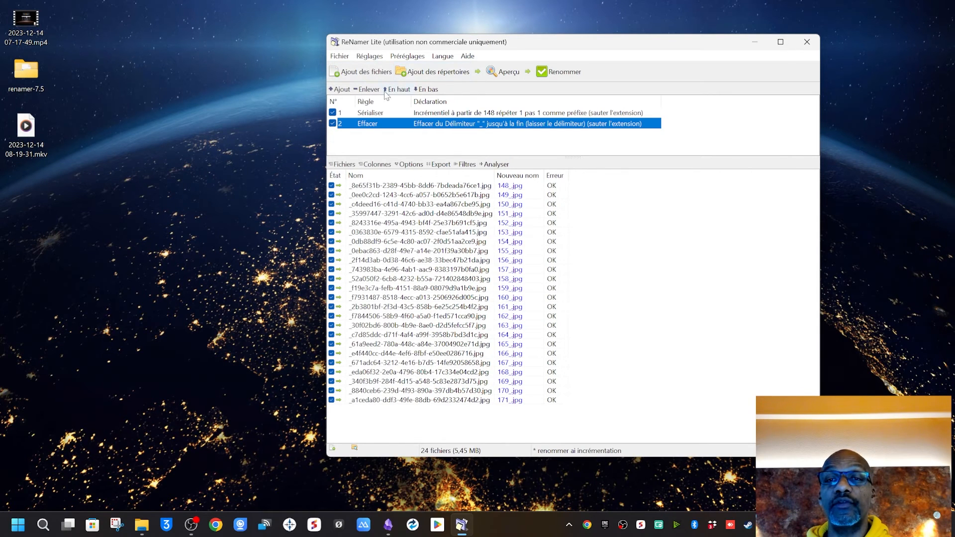
Step: Add an Insérer rule that inserts "ia" as a suffix, skipping the extension
click(339, 90)
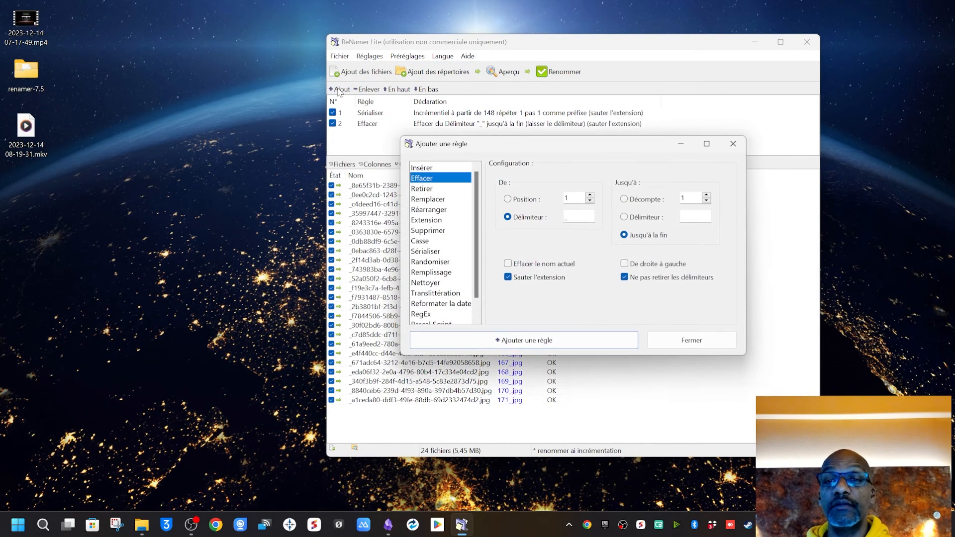
click(431, 169)
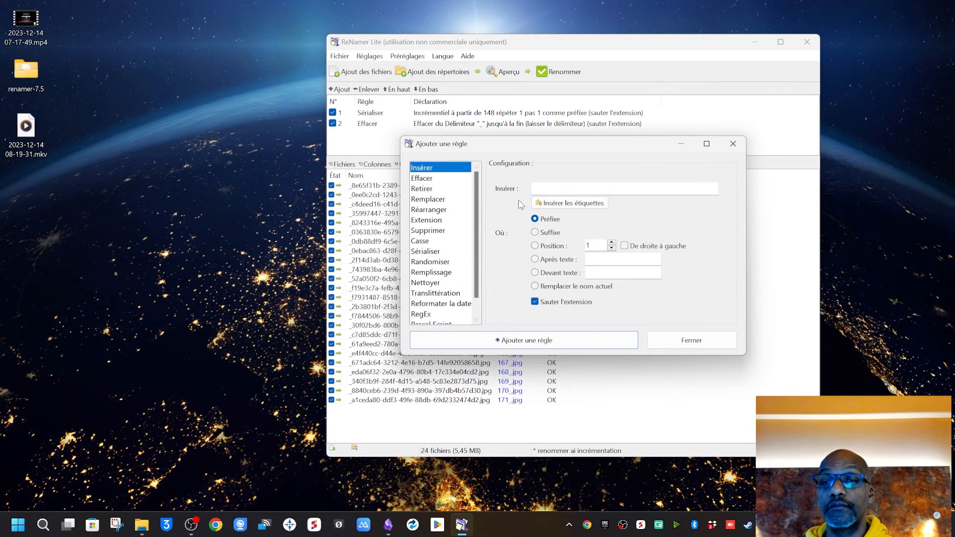
click(545, 191)
text(ia)
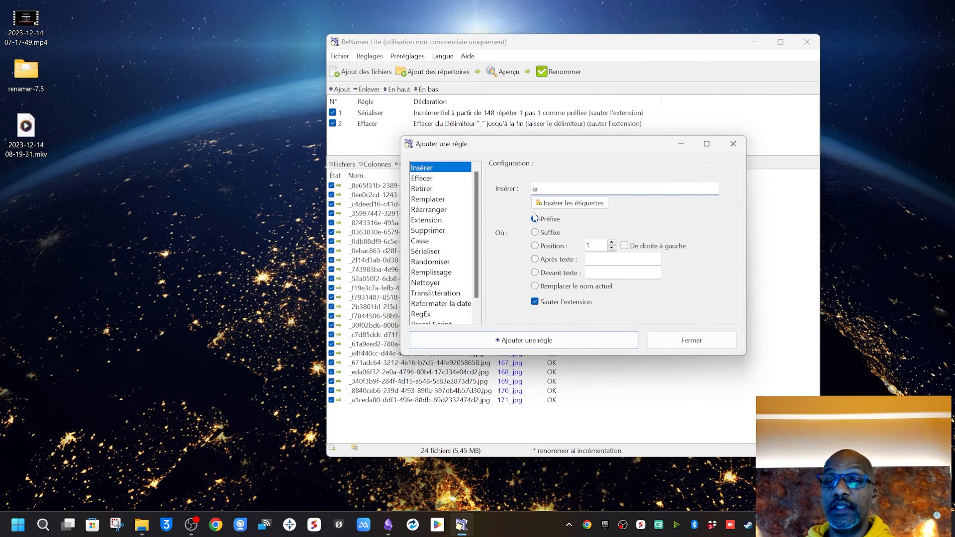
click(535, 233)
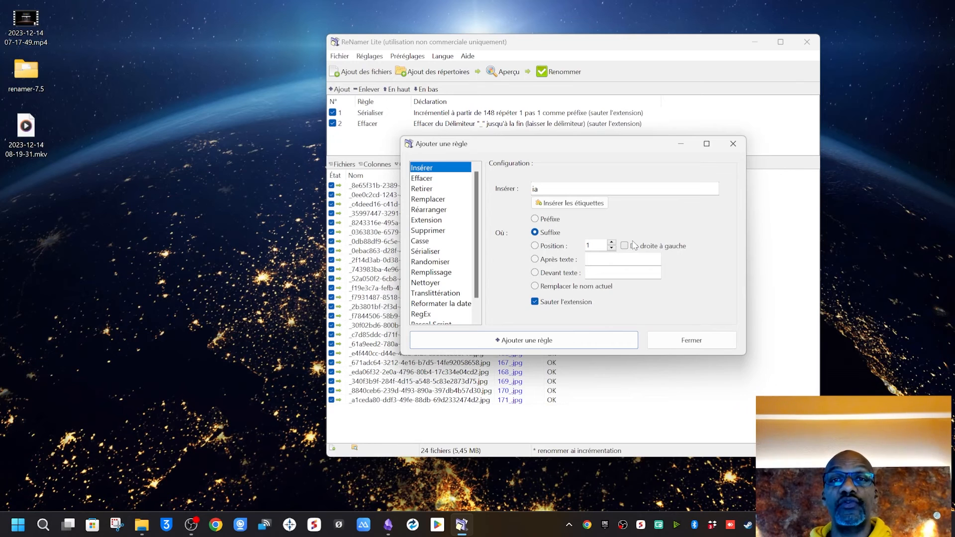
click(556, 342)
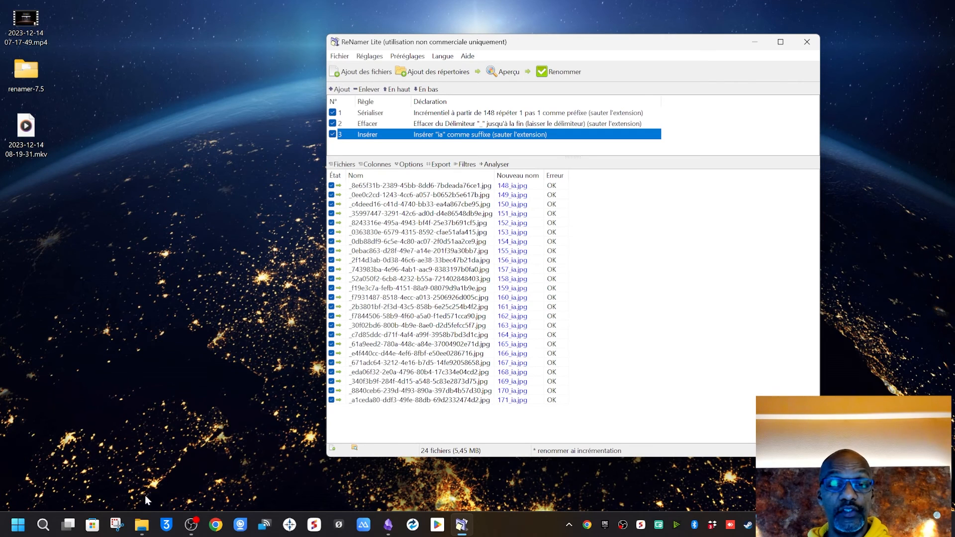
Step: Bring the EXTRAIRE LES CONCEPTS folder window forward in File Explorer and move the ReNamer window up to compare both file lists
click(143, 525)
click(100, 468)
drag(580, 42, 569, 0)
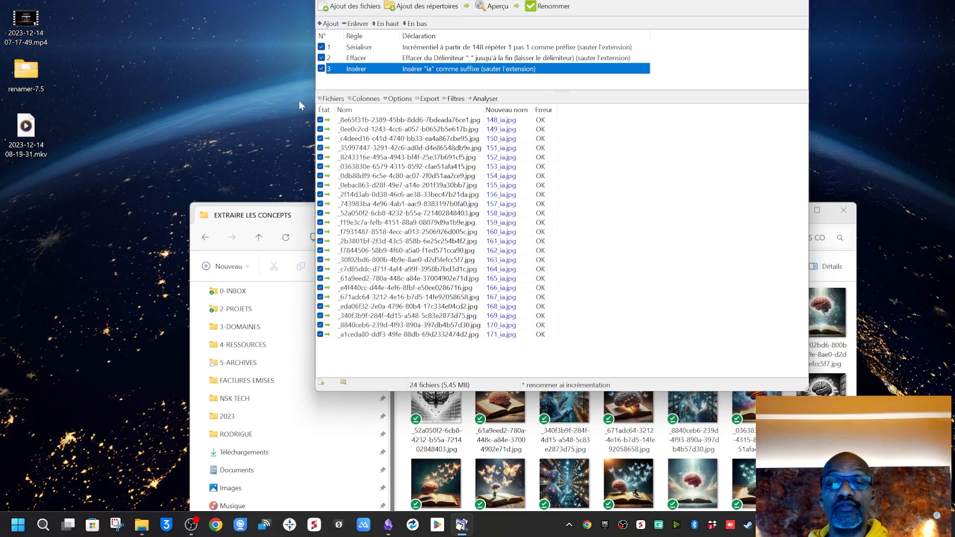
click(287, 217)
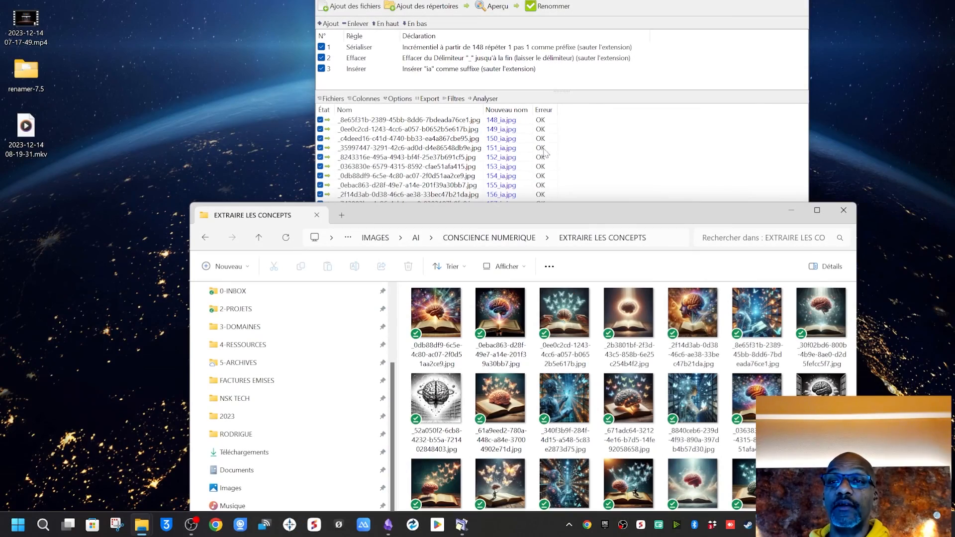
Step: Rename all listed files with the three rules, and bring the EXTRAIRE LES CONCEPTS folder window into full view to check the new names
click(552, 11)
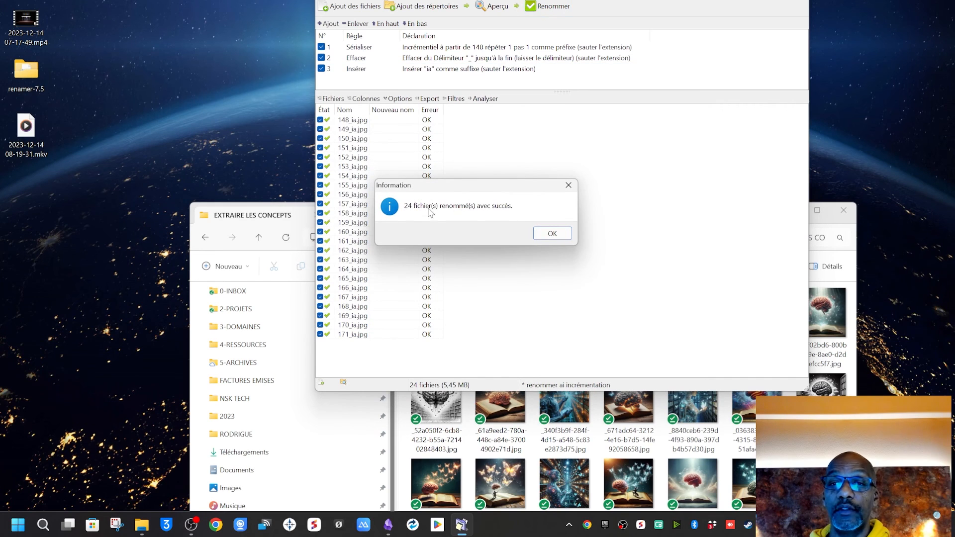
click(553, 234)
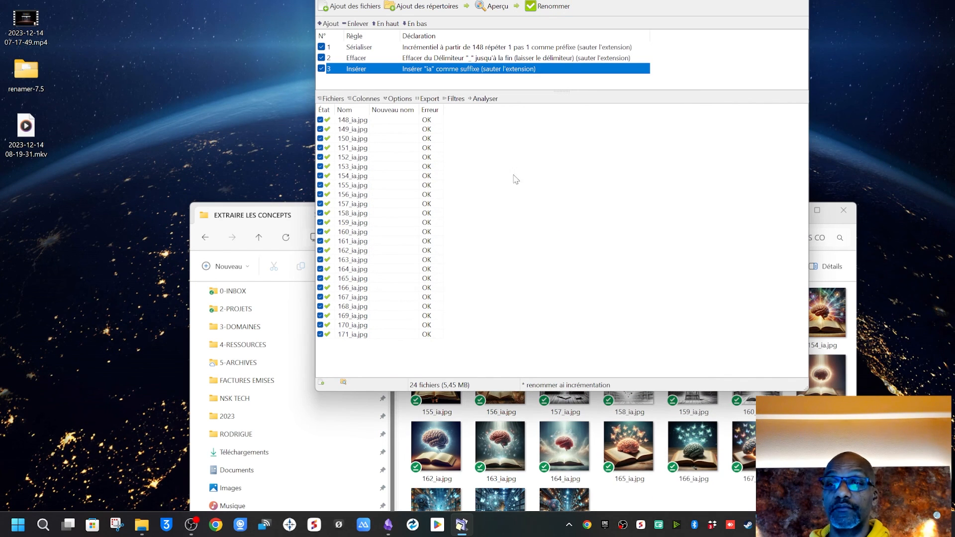
click(300, 219)
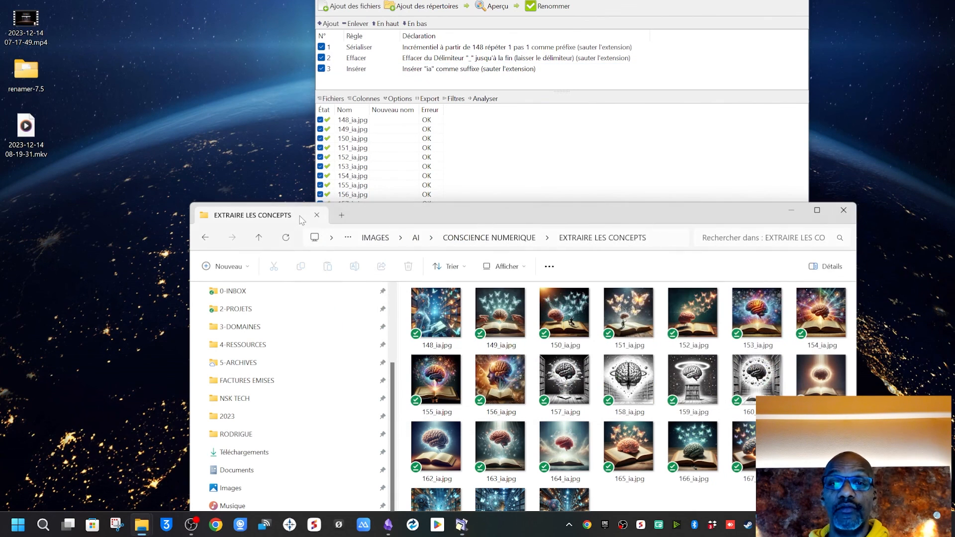
drag(439, 219, 398, 24)
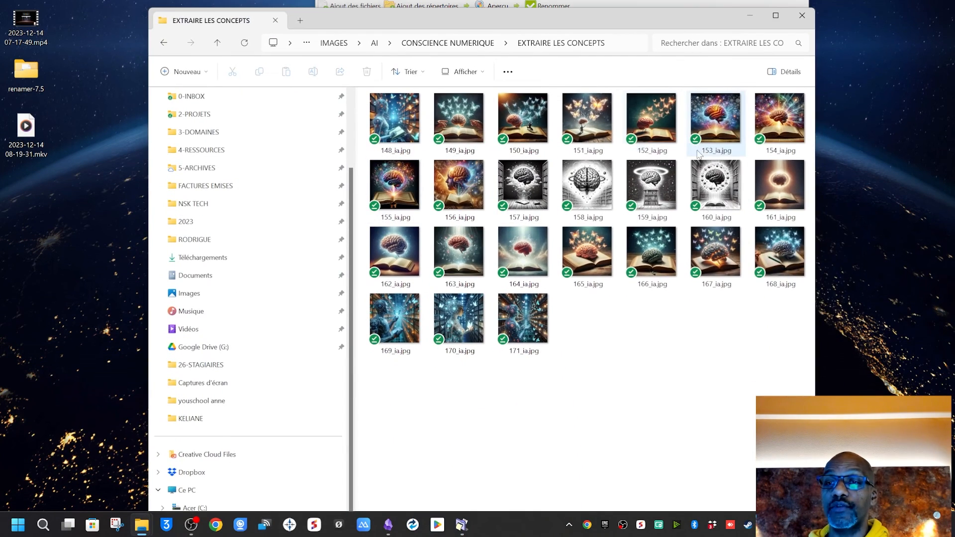